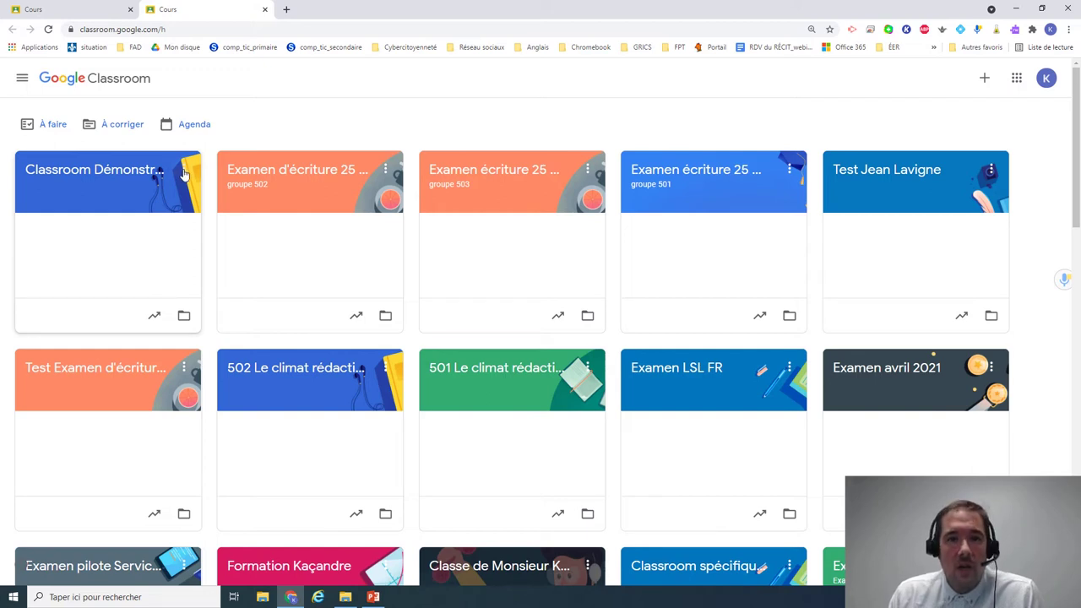
# Step: Archive the Classroom Démonstration course
pyautogui.click(185, 172)
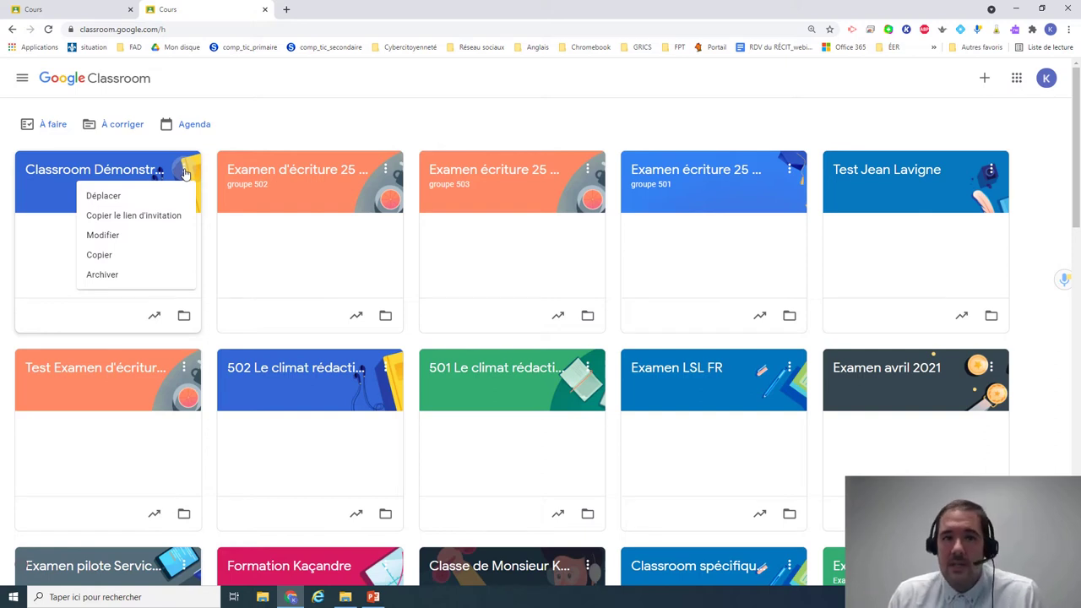
pyautogui.click(102, 275)
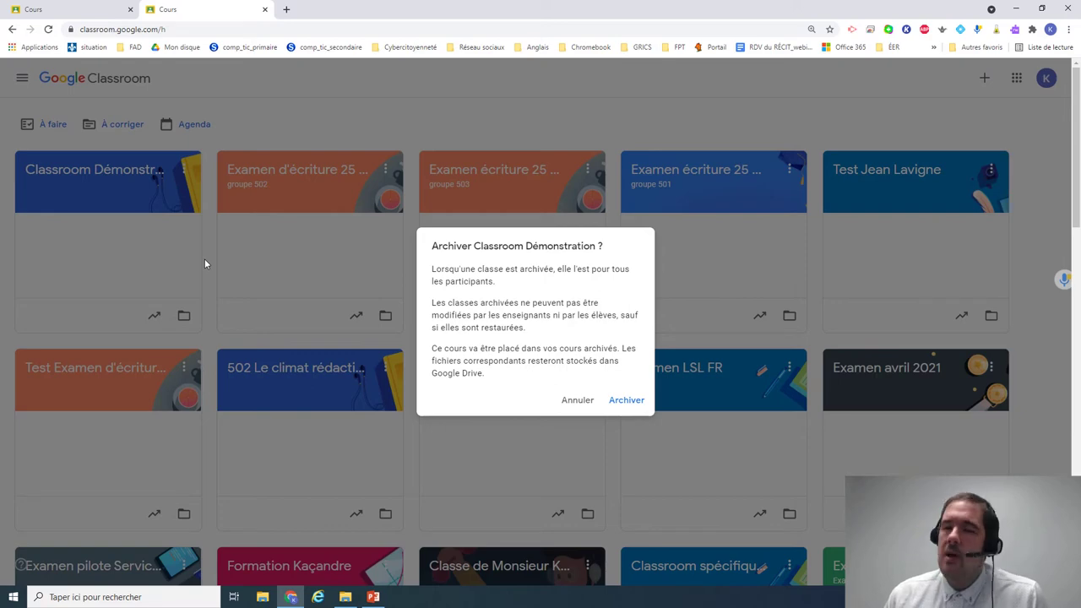
pyautogui.click(625, 402)
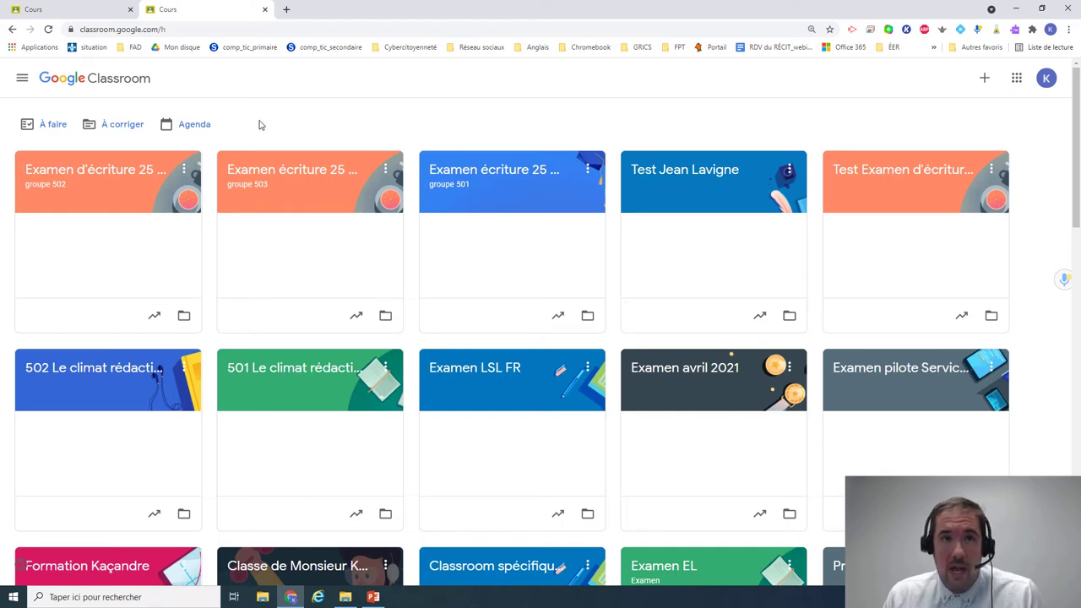
# Step: Open the archived courses list and look through its courses
pyautogui.click(22, 80)
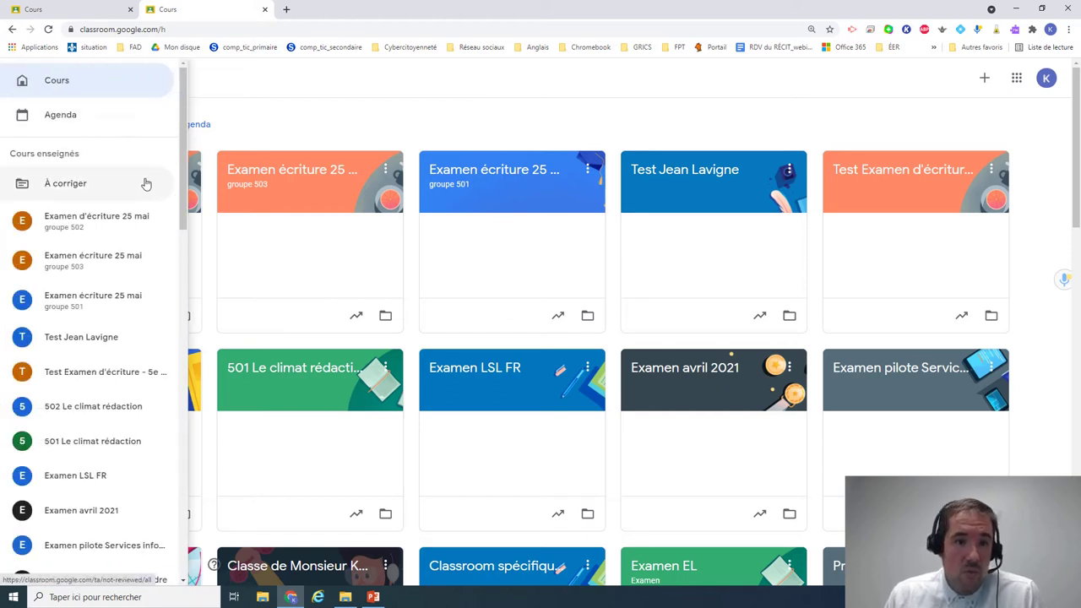
pyautogui.scroll(-10, 93, 149)
pyautogui.scroll(-5, 93, 148)
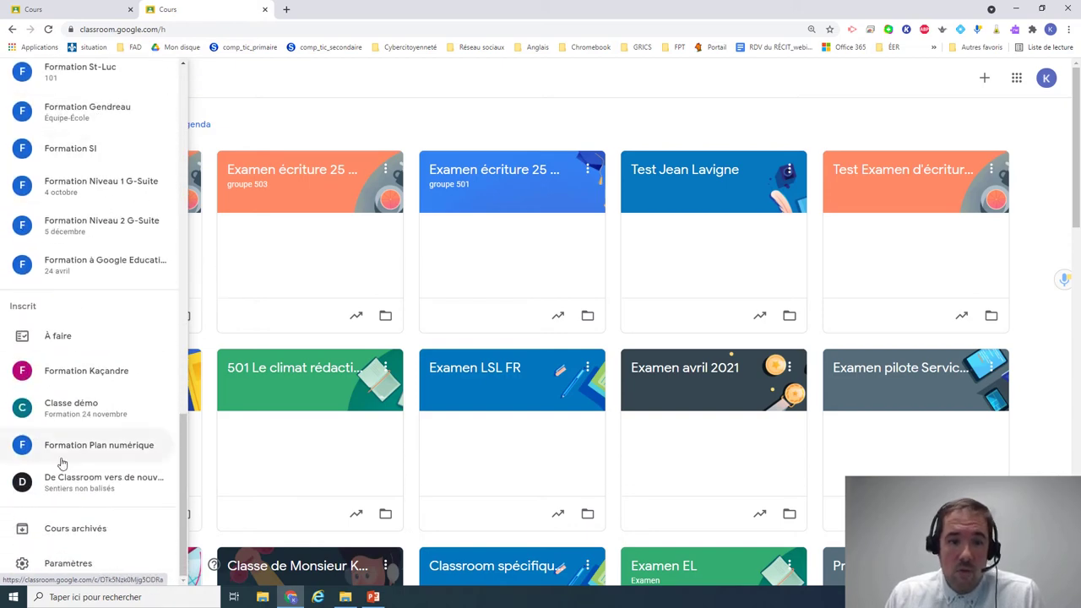
pyautogui.click(95, 534)
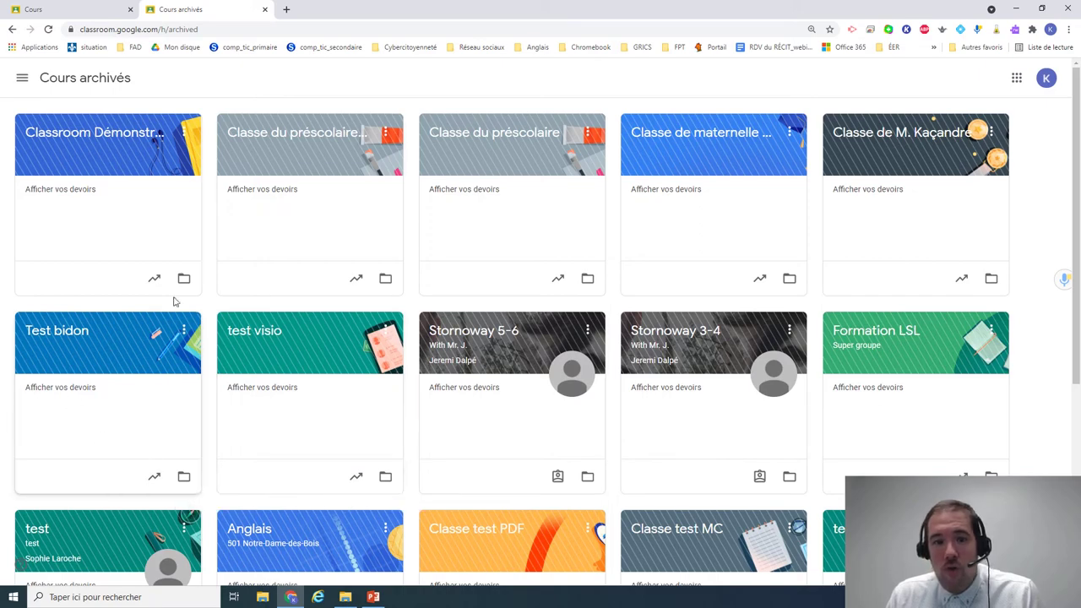
pyautogui.scroll(-3, 1038, 194)
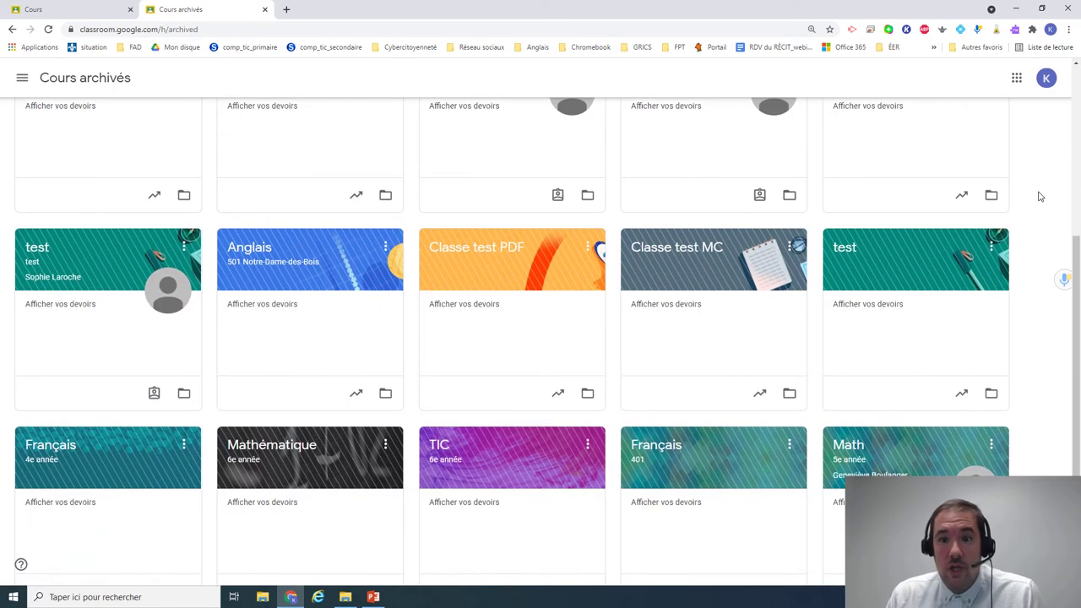
pyautogui.scroll(3, 1040, 196)
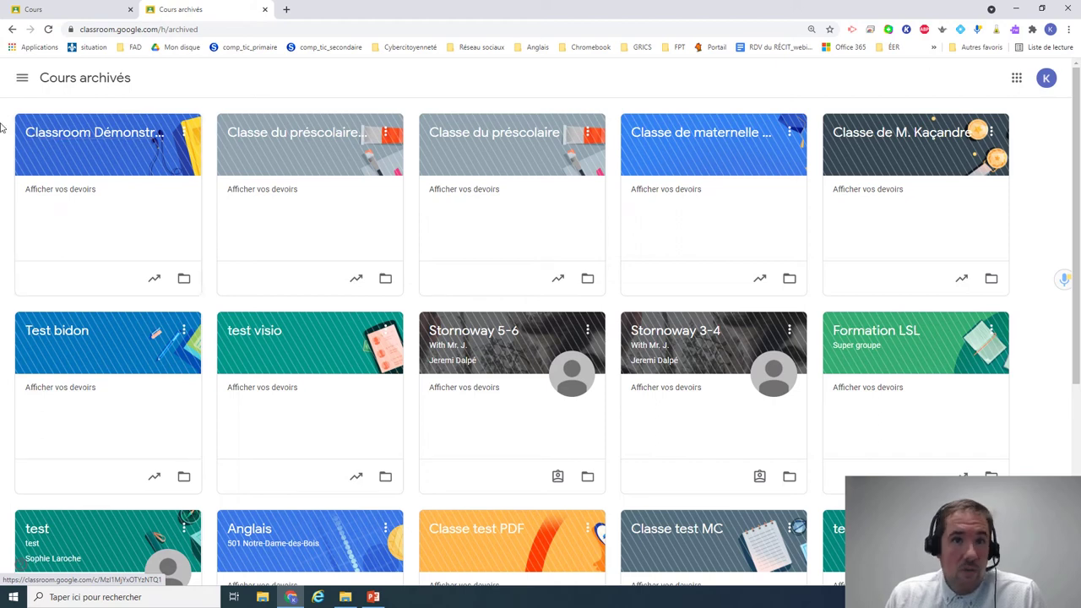
# Step: Open the archived Classroom Démonstration course and review its Examen 2 and Examen science assignments
pyautogui.click(80, 138)
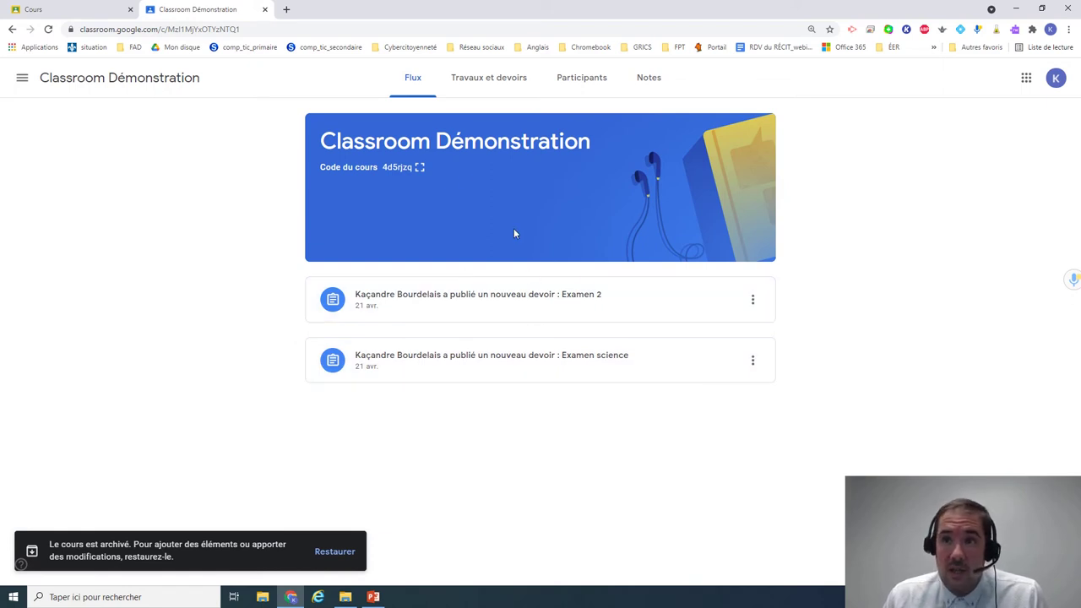
pyautogui.click(461, 294)
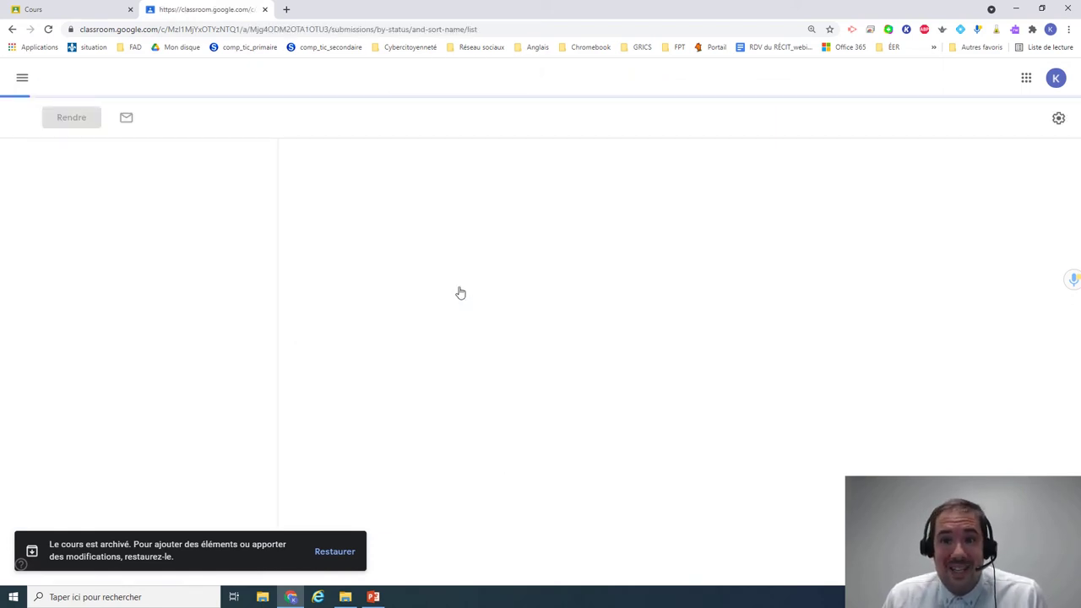
pyautogui.click(12, 30)
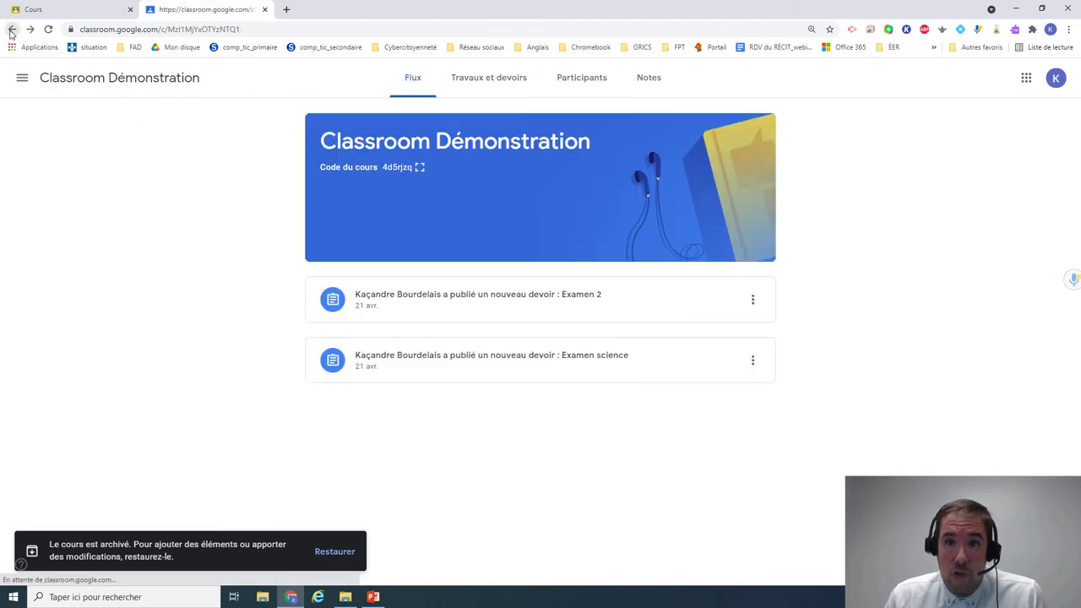
pyautogui.click(464, 80)
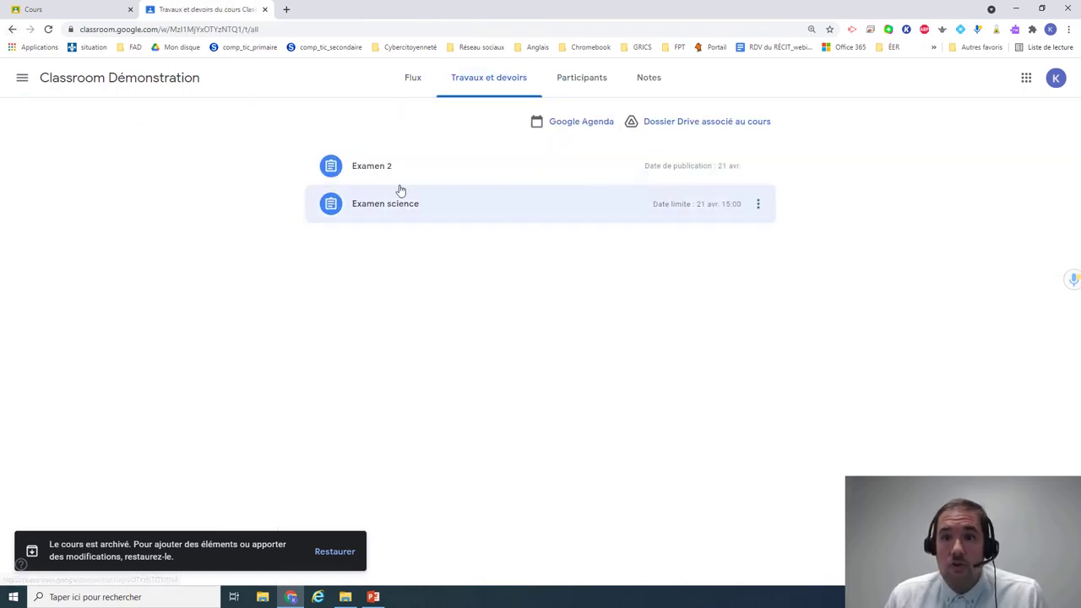
pyautogui.click(411, 171)
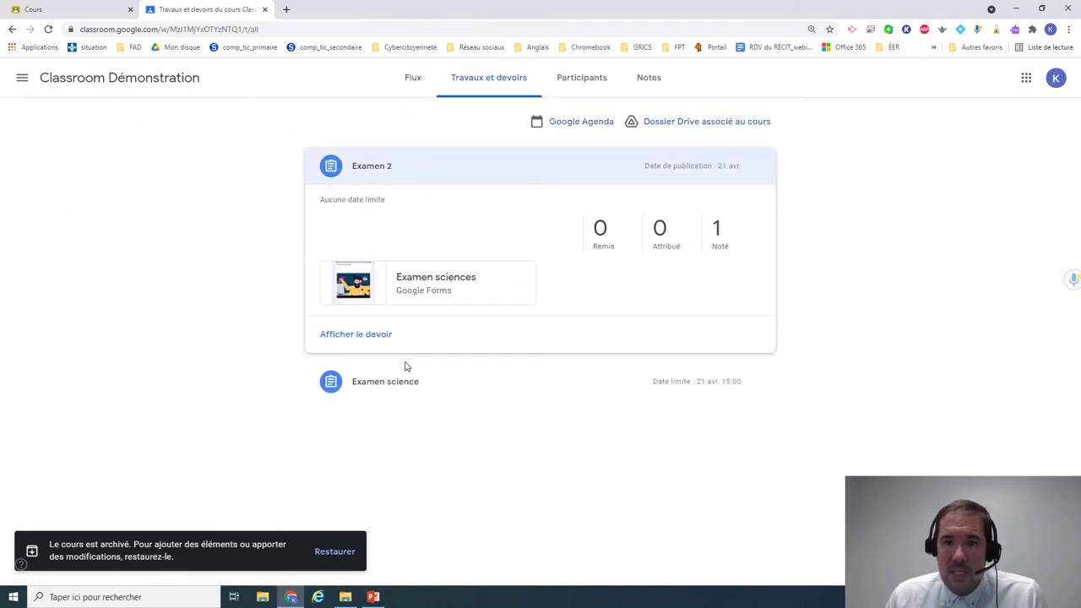
pyautogui.click(403, 381)
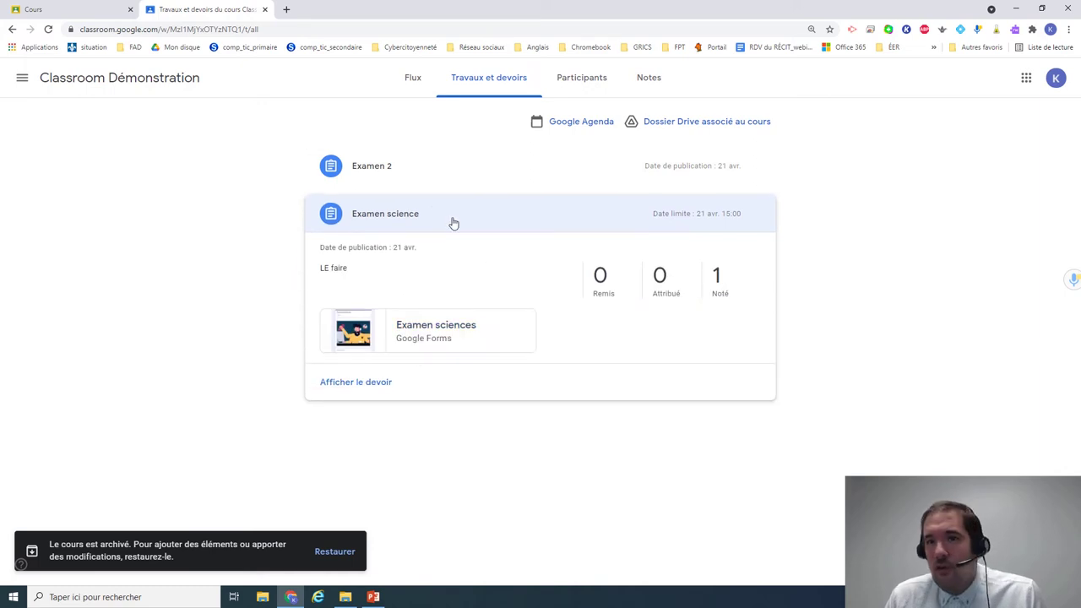
pyautogui.click(390, 169)
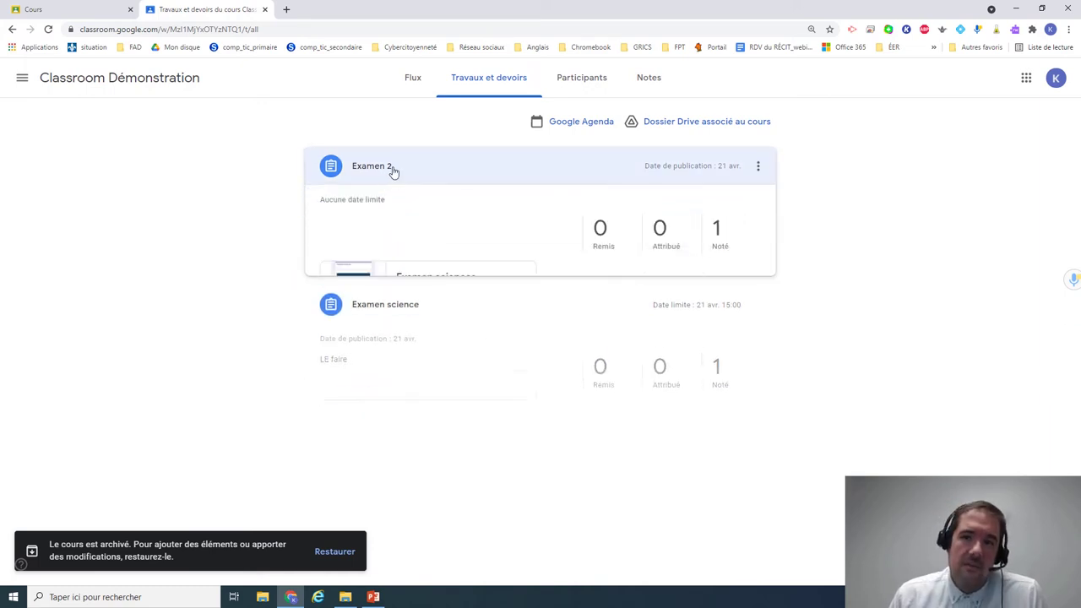
pyautogui.click(420, 96)
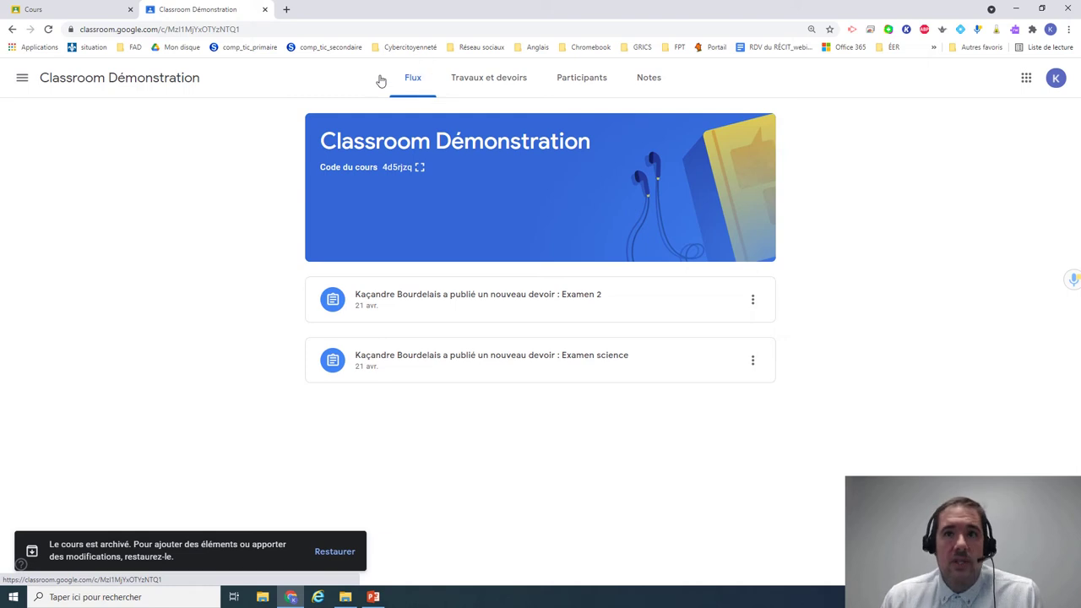
# Step: Close the archived course, reopen the archived courses list and examine the actions offered for Classroom Démonstration
pyautogui.click(264, 9)
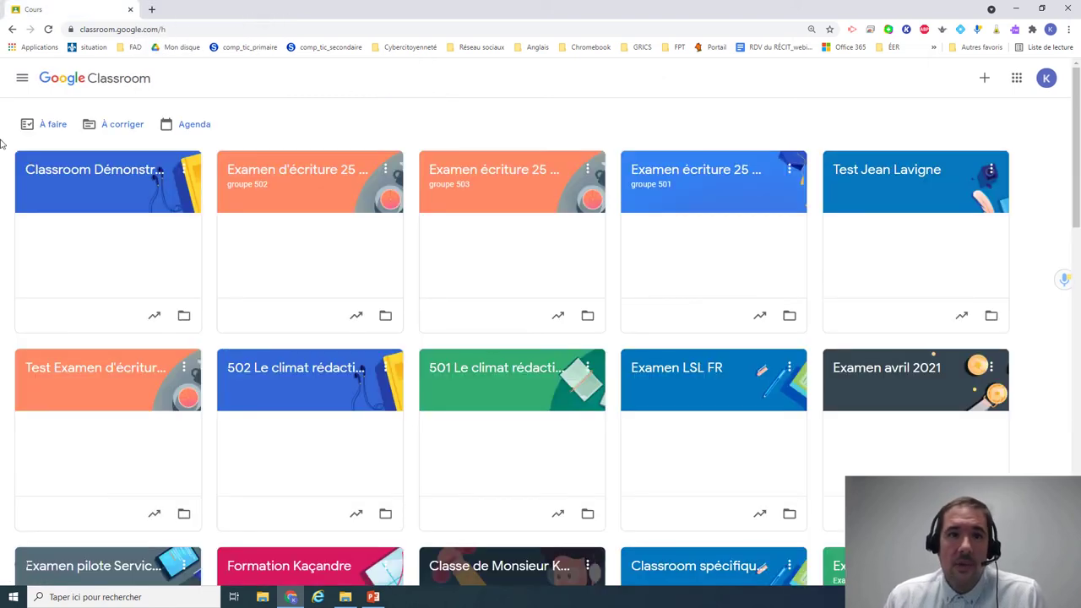
pyautogui.click(24, 80)
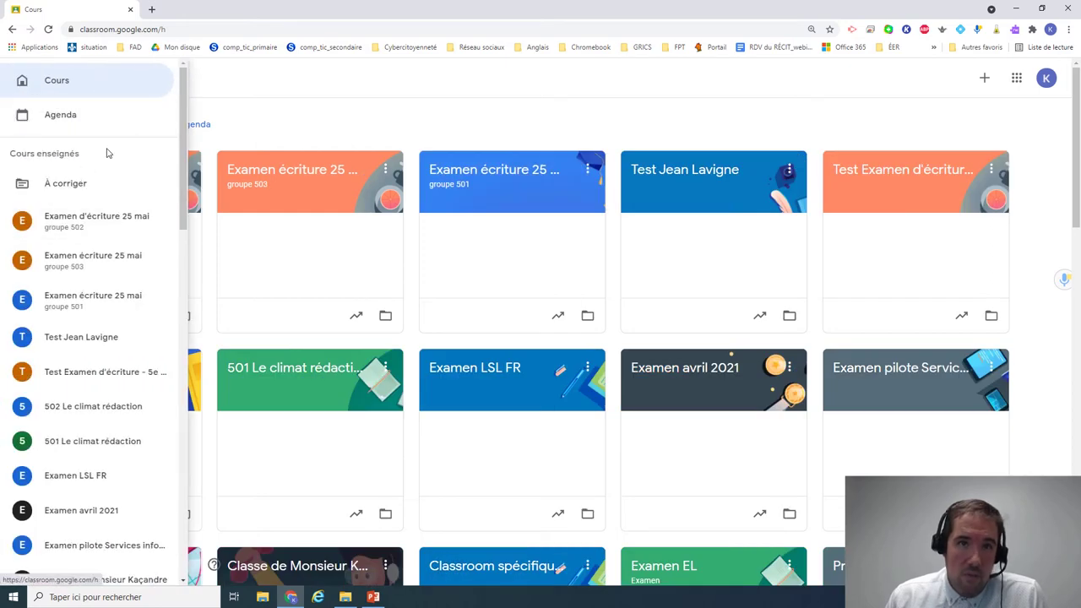
pyautogui.scroll(-10, 106, 150)
pyautogui.scroll(-4, 95, 526)
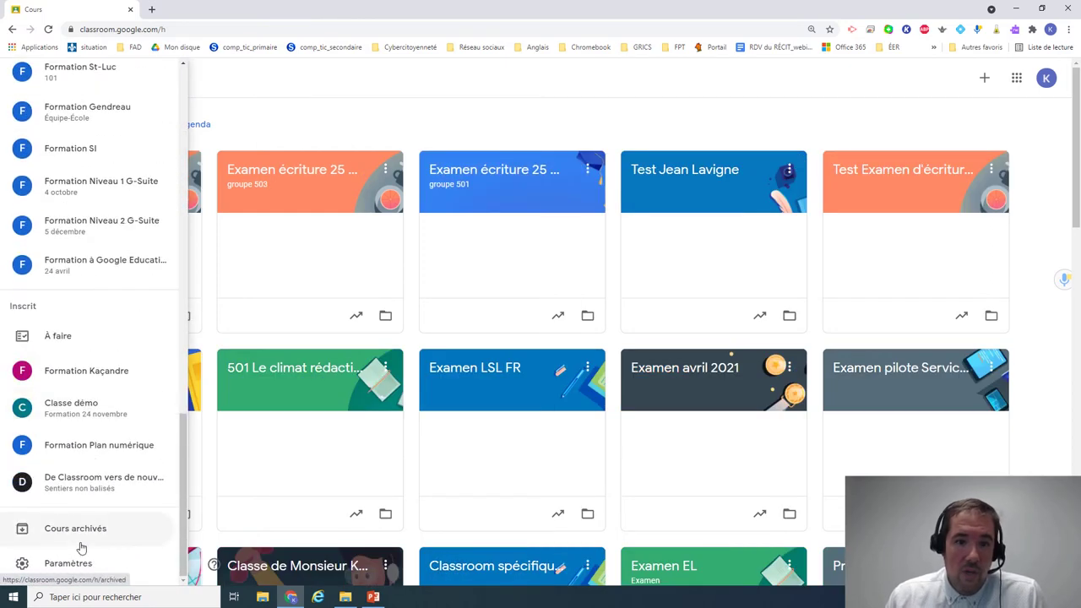
pyautogui.click(72, 531)
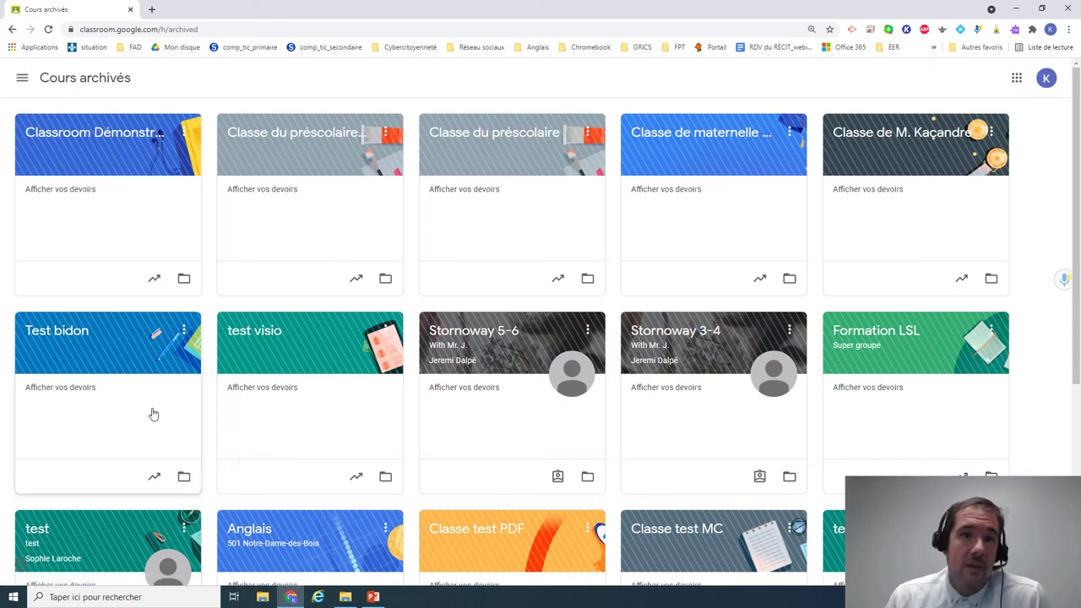
pyautogui.click(182, 135)
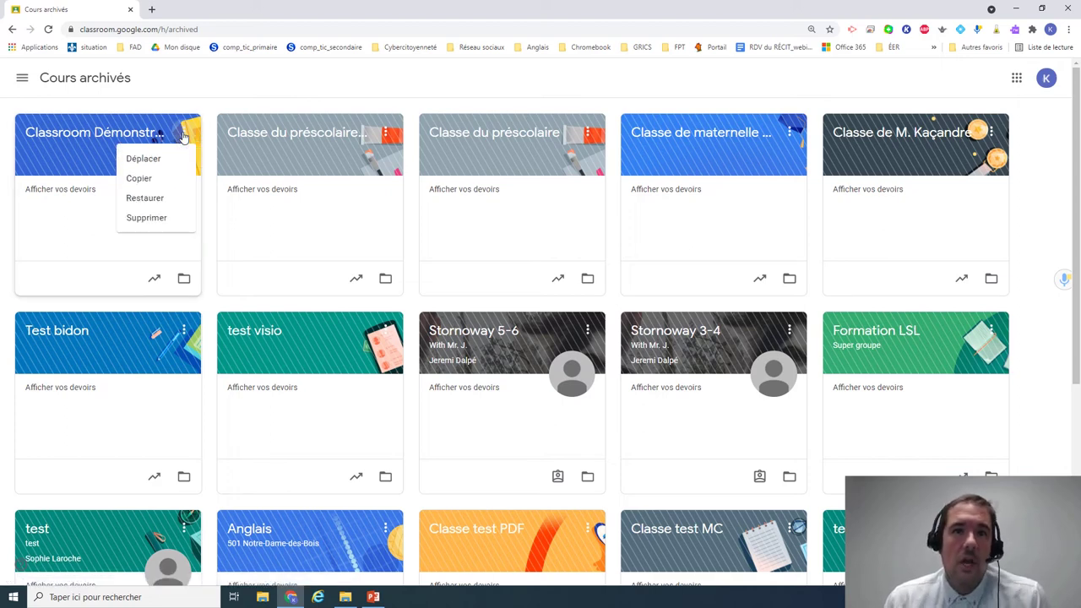
pyautogui.click(180, 137)
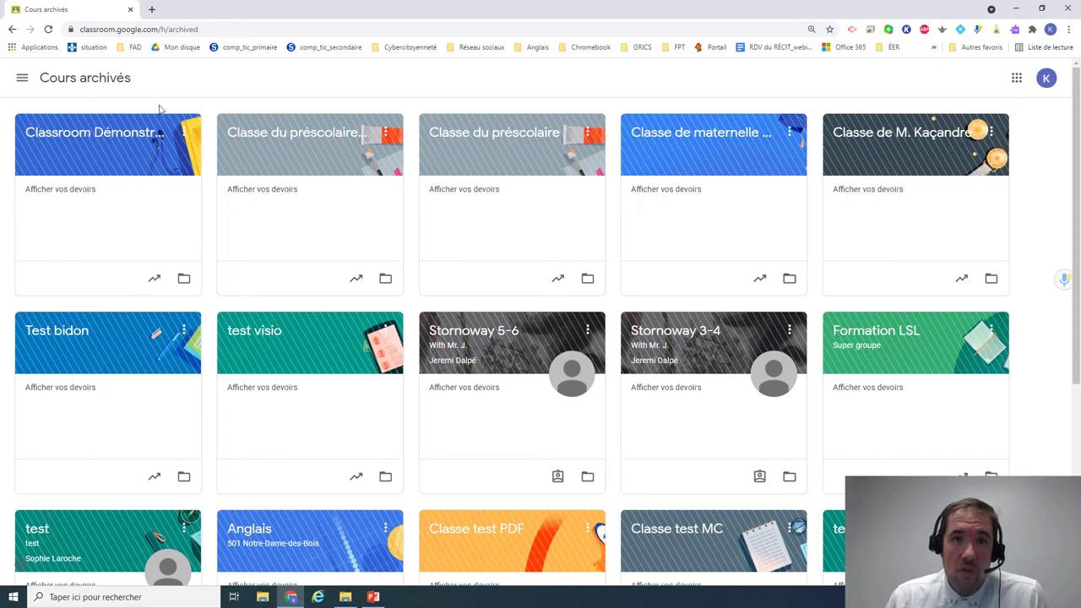
pyautogui.click(182, 135)
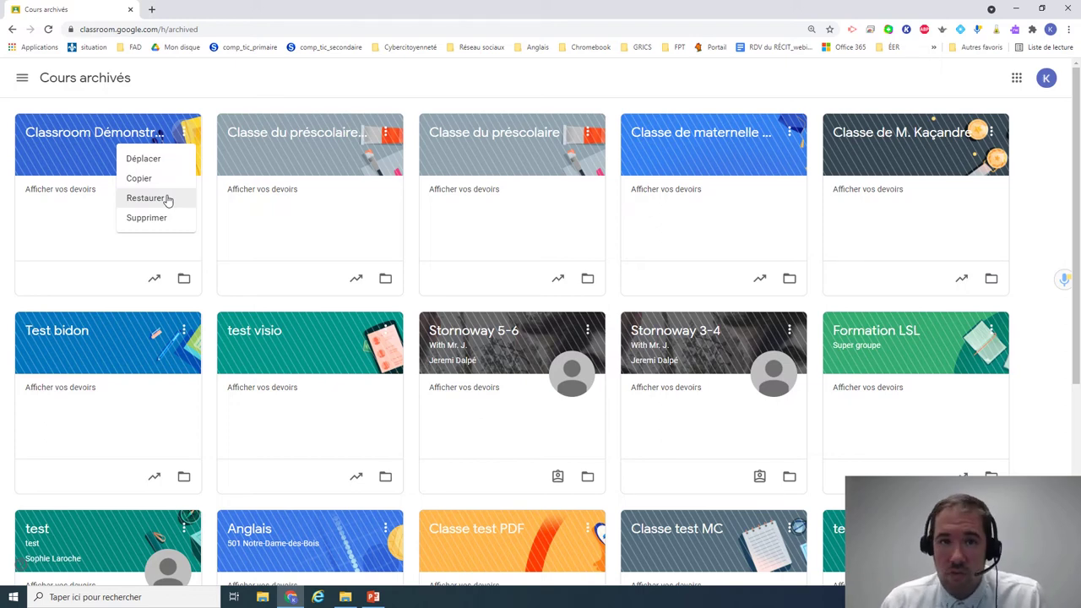
pyautogui.click(133, 254)
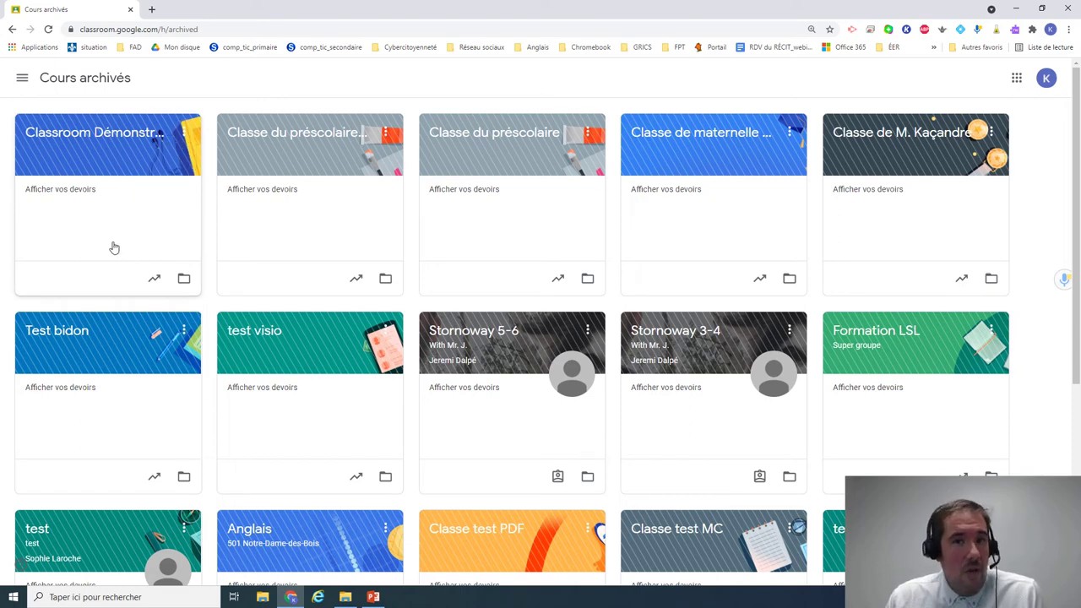
pyautogui.click(183, 133)
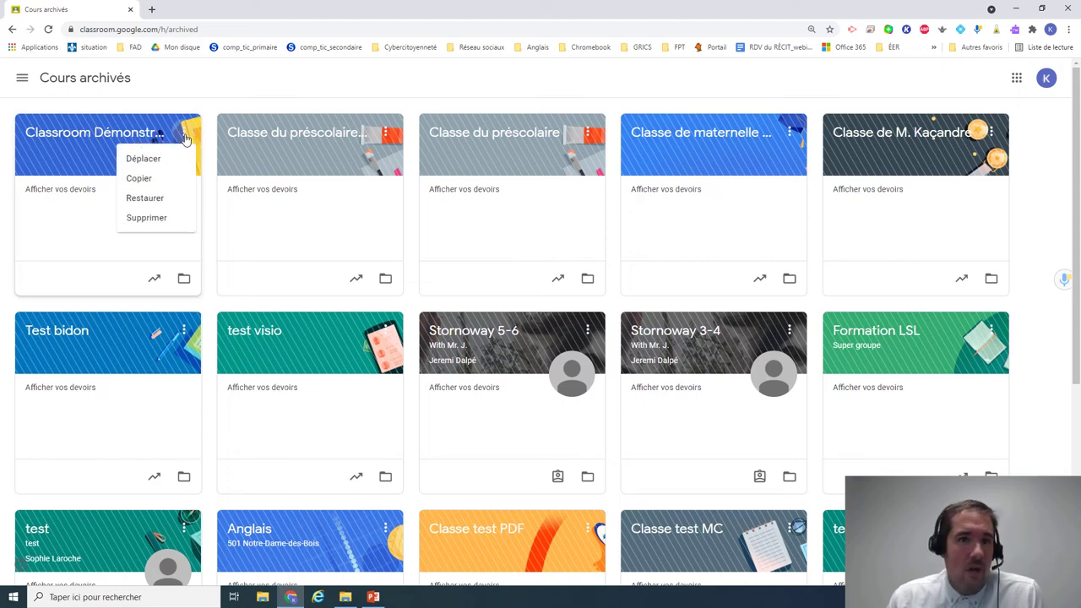
pyautogui.click(98, 236)
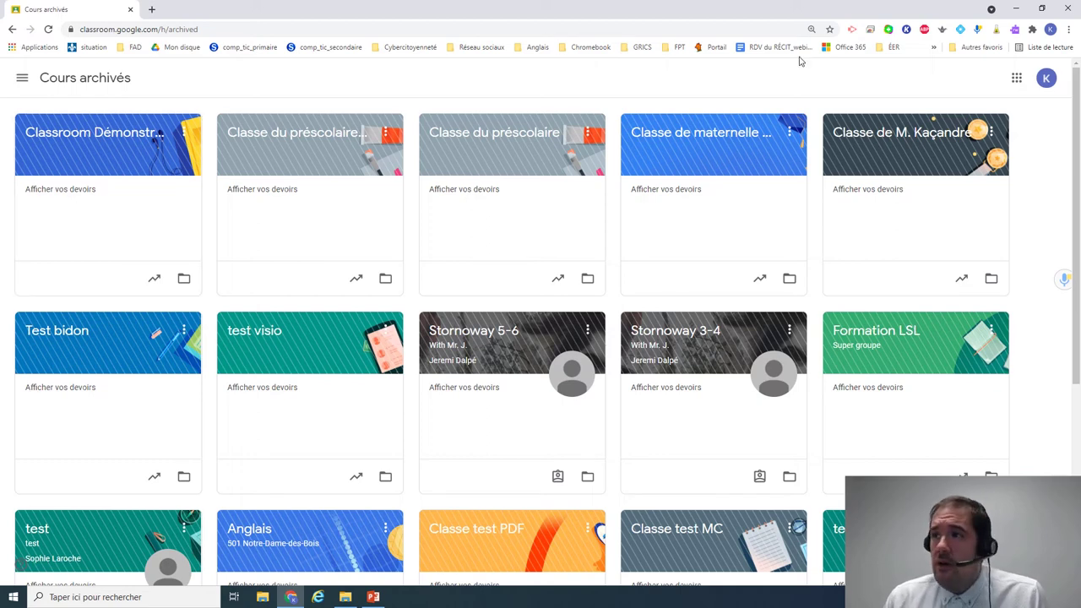
# Step: Return to the active courses and create a new course named "Cours 2021-2022"
pyautogui.click(22, 78)
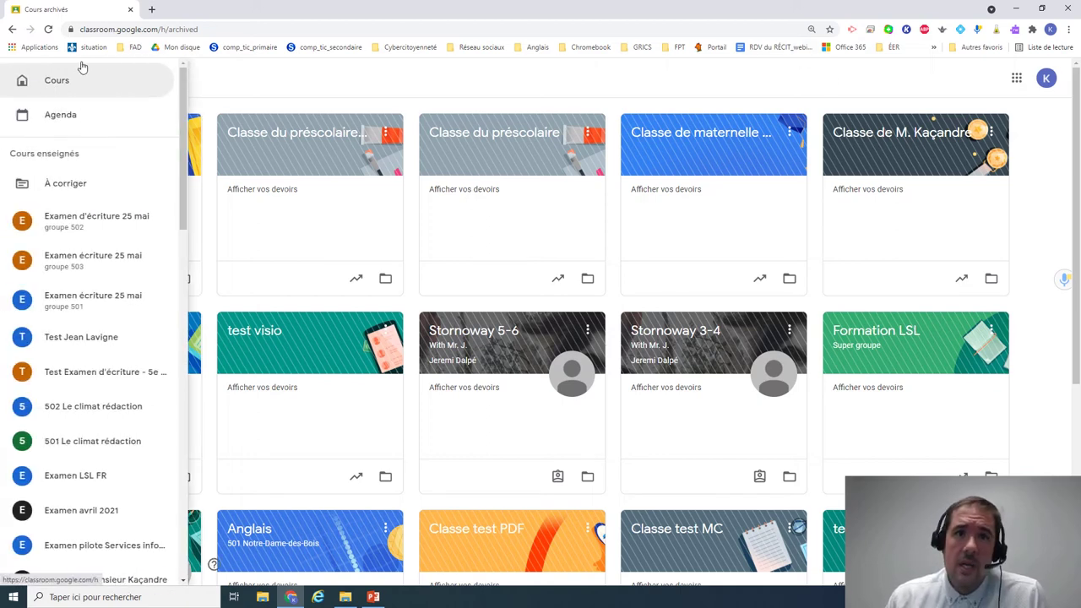
pyautogui.click(81, 84)
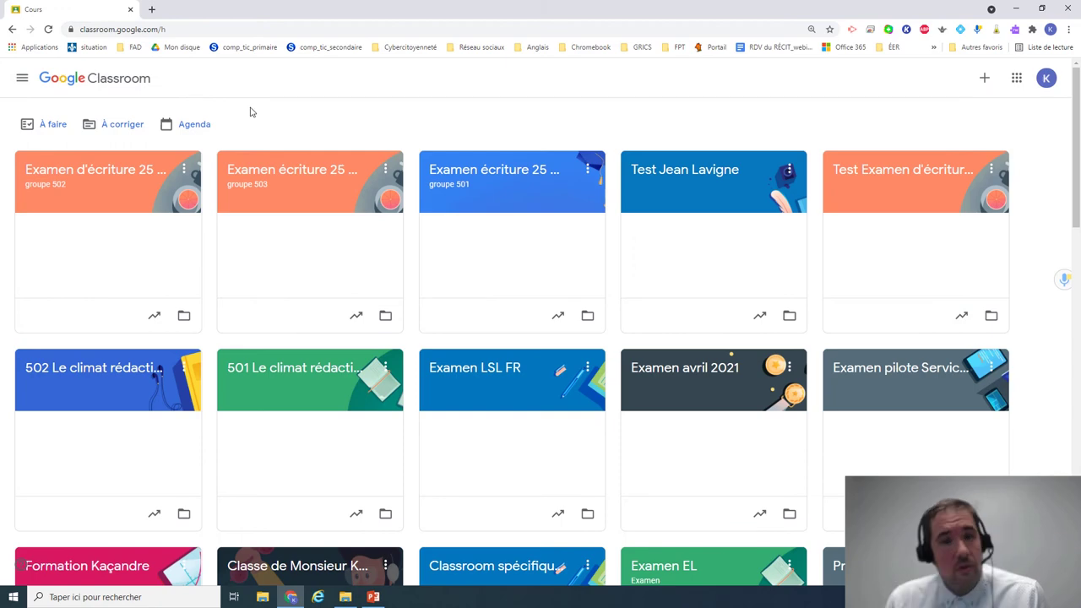
pyautogui.click(984, 79)
pyautogui.click(924, 126)
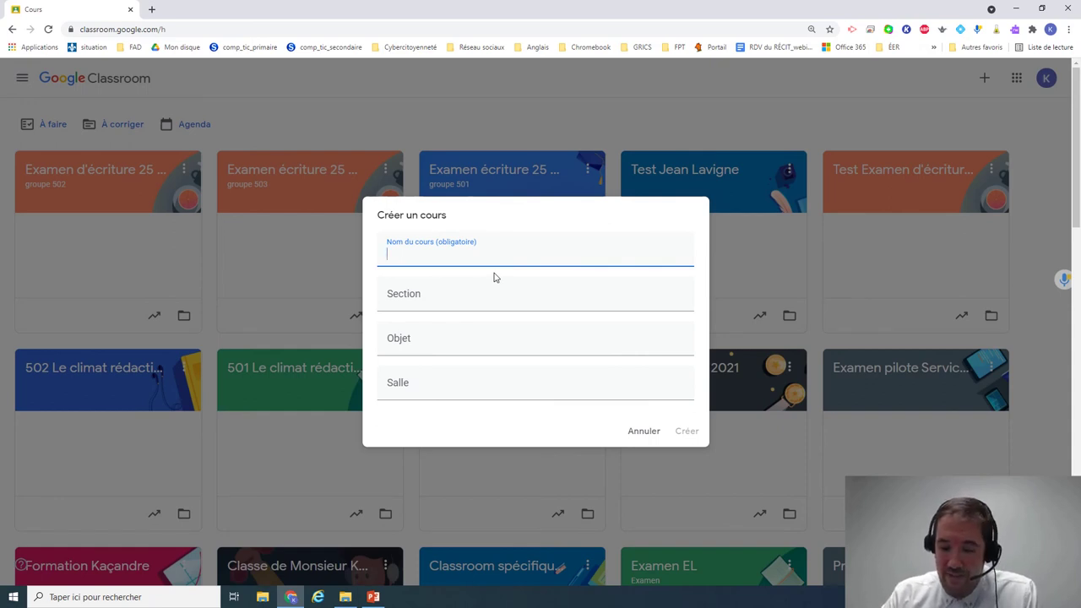
pyautogui.write('Cours 2')
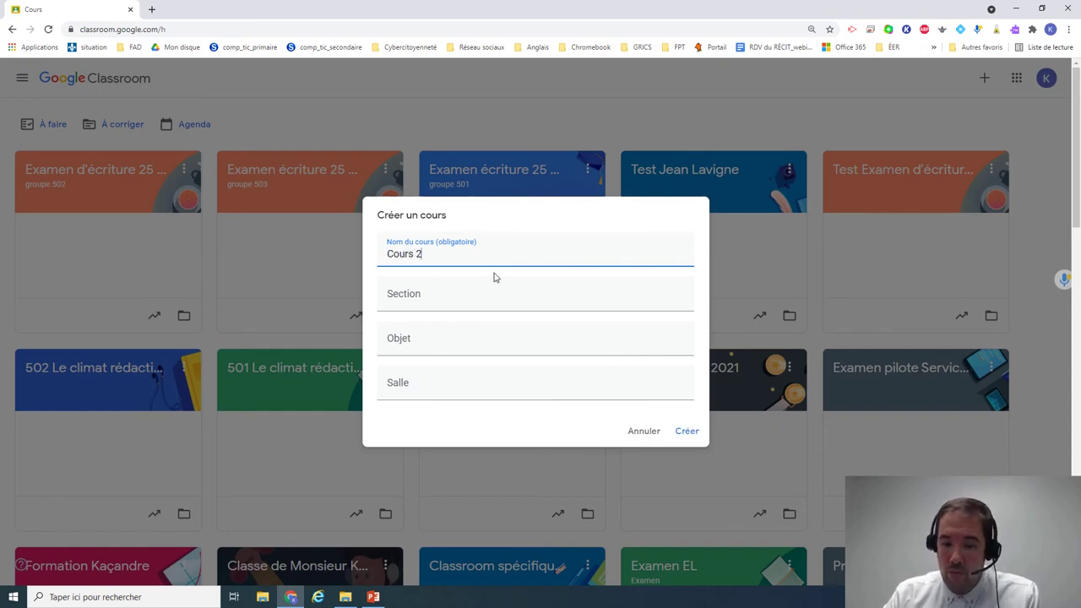
pyautogui.write('021-2022')
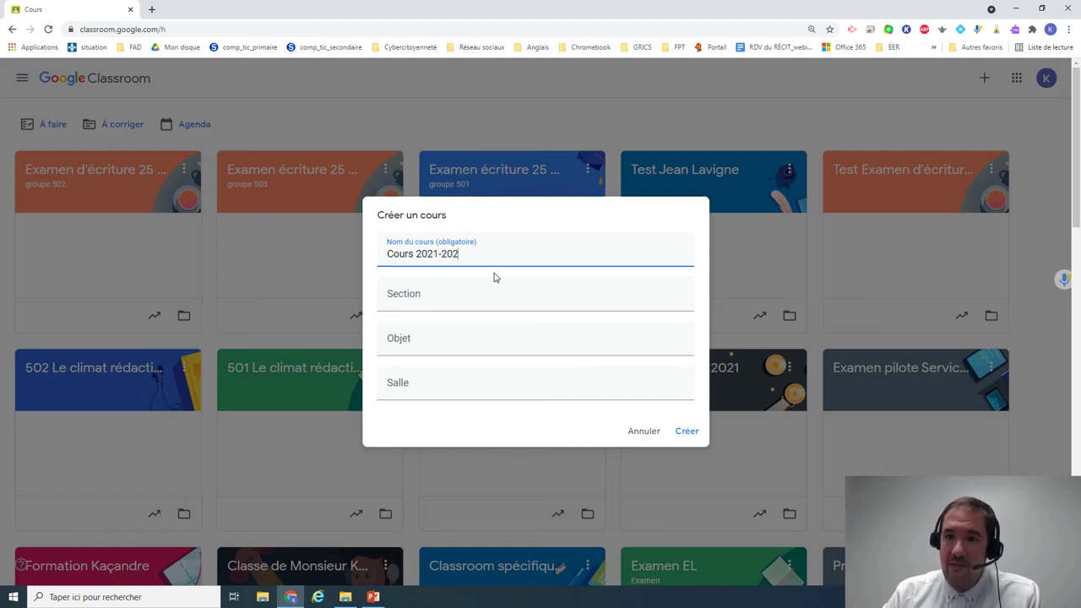
pyautogui.click(686, 431)
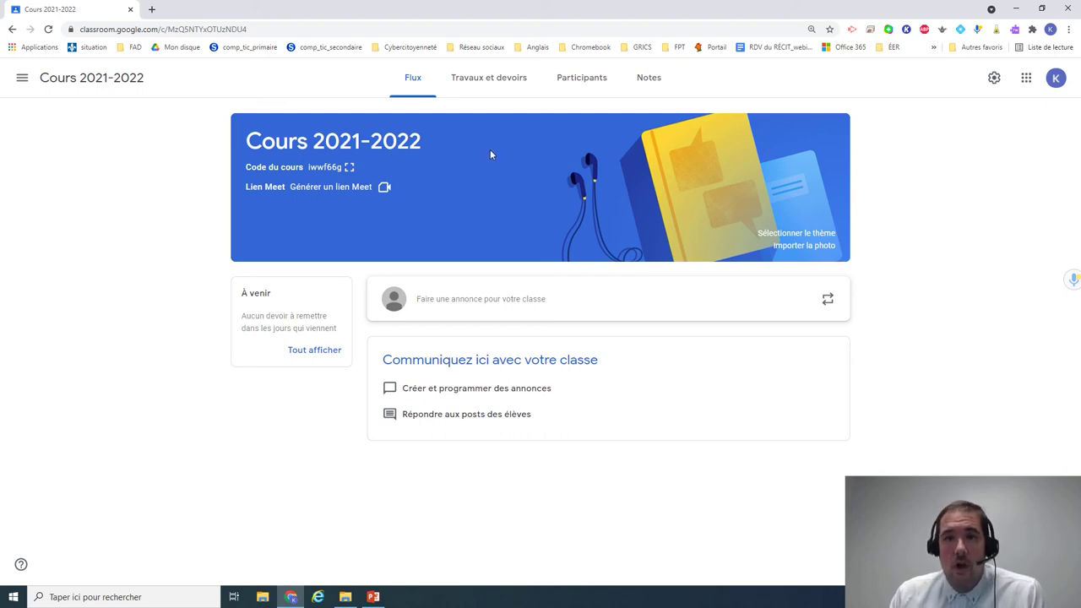
# Step: Start reusing an existing post in the coursework of Cours 2021-2022
pyautogui.click(470, 85)
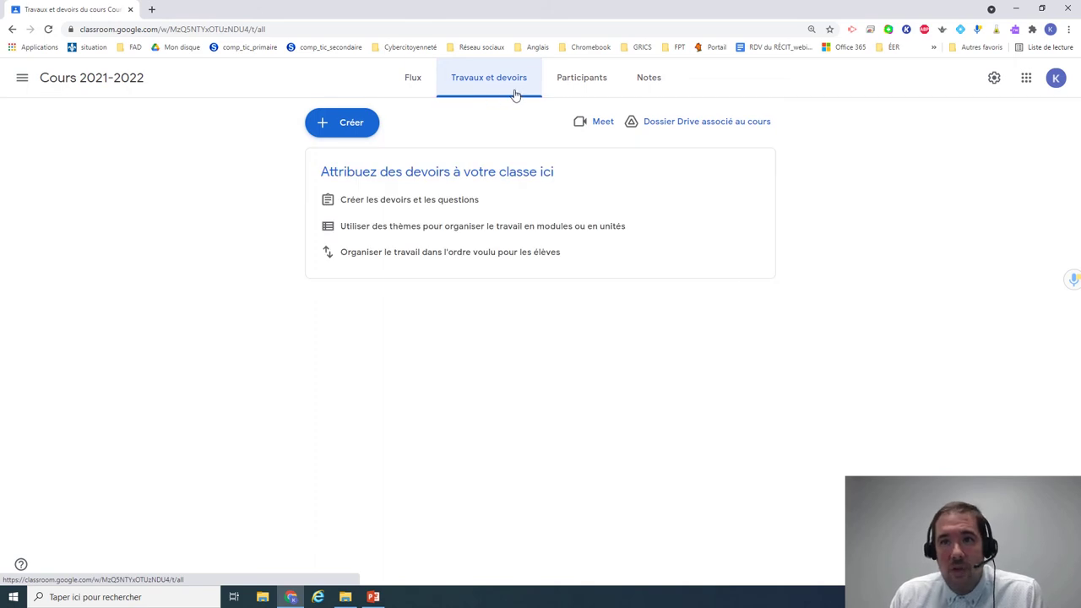
pyautogui.click(339, 134)
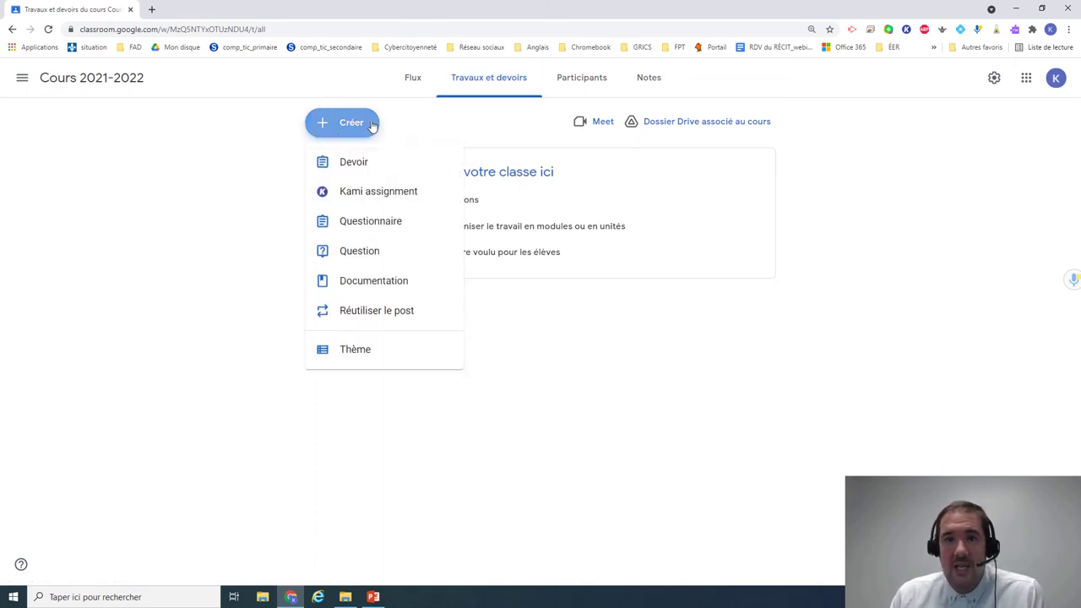
pyautogui.click(374, 315)
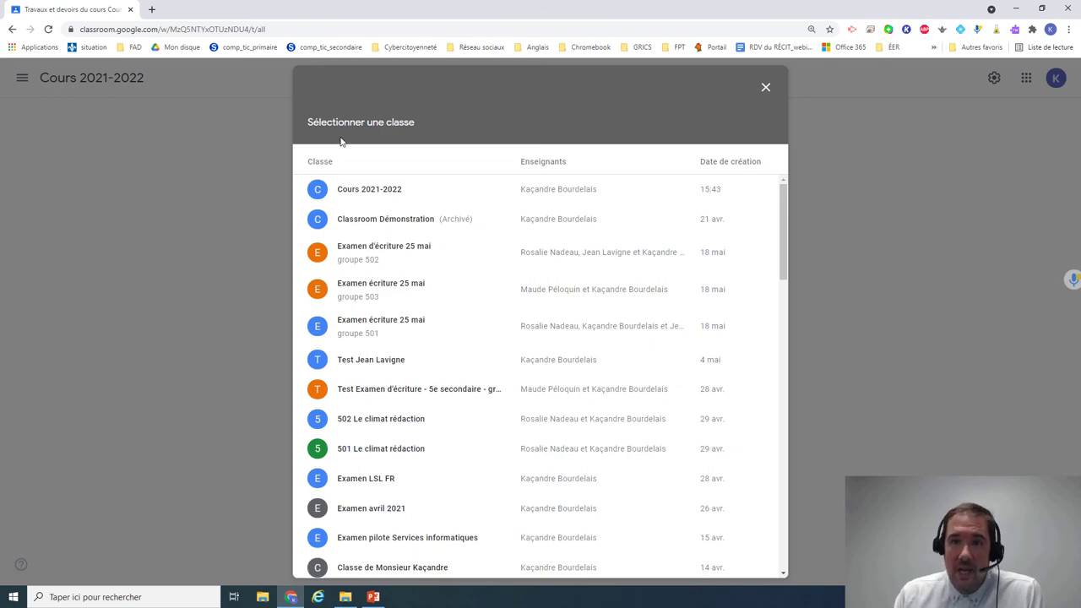
# Step: Look through the active and archived classes offered as sources for the post to reuse
pyautogui.scroll(-12, 427, 266)
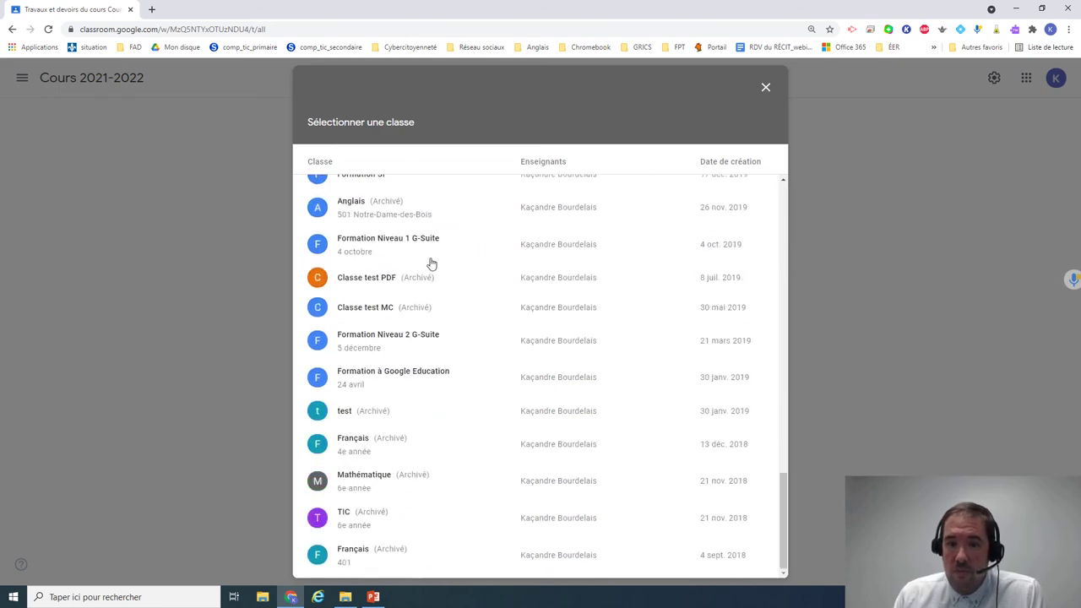
pyautogui.scroll(3, 429, 345)
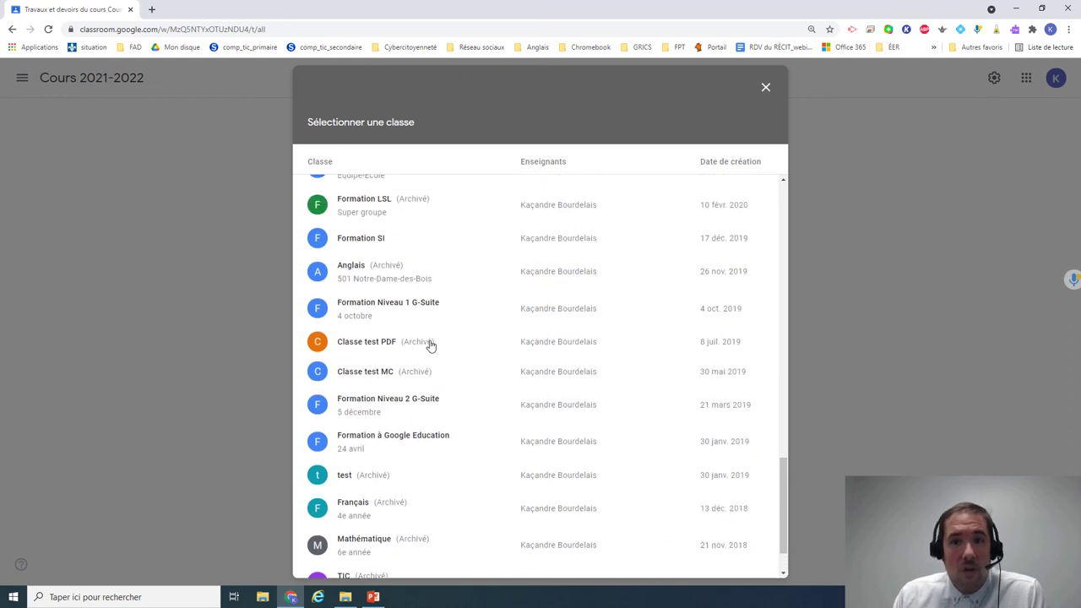
pyautogui.scroll(1, 416, 370)
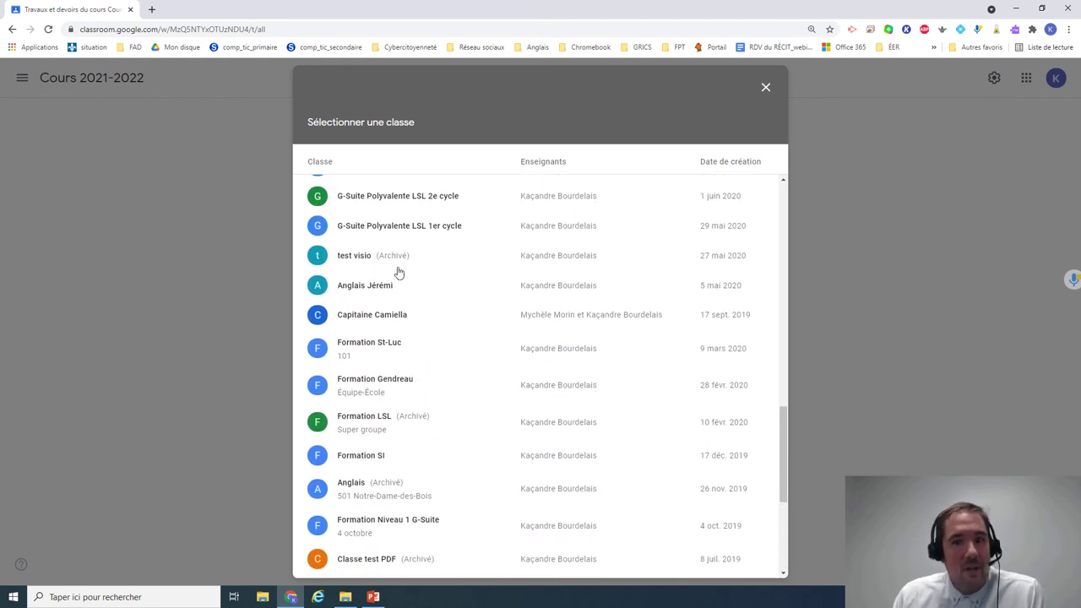
pyautogui.scroll(-2, 407, 485)
pyautogui.scroll(-2, 429, 514)
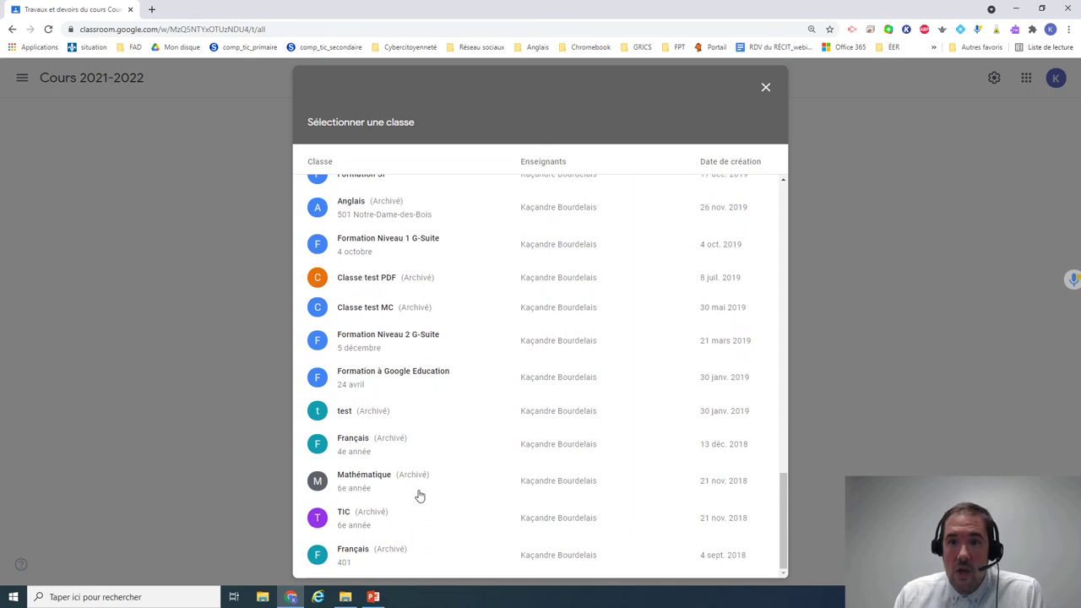
pyautogui.scroll(3, 422, 490)
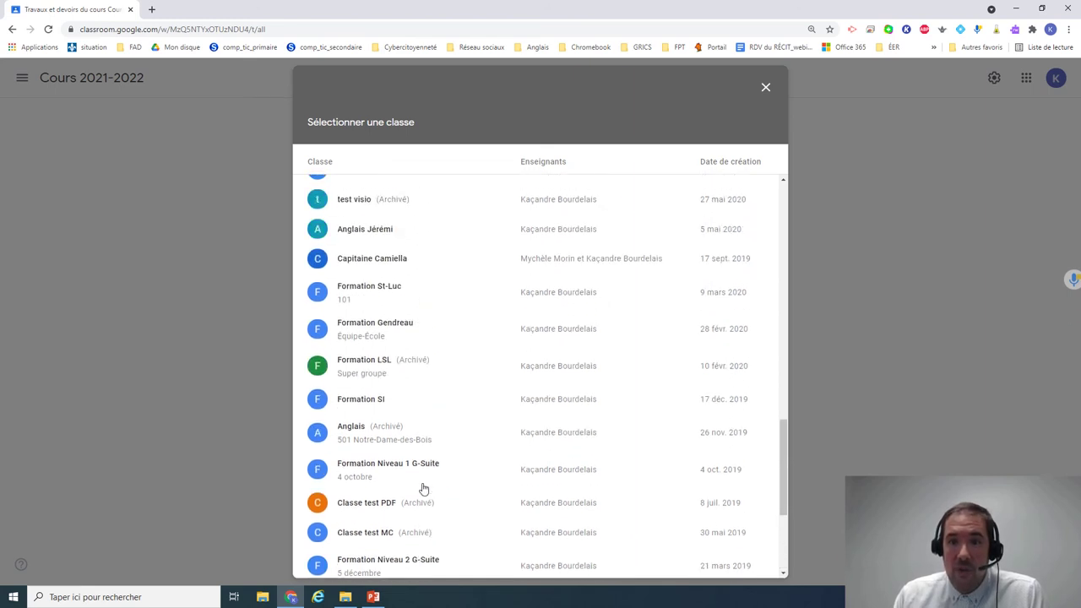
pyautogui.scroll(3, 424, 488)
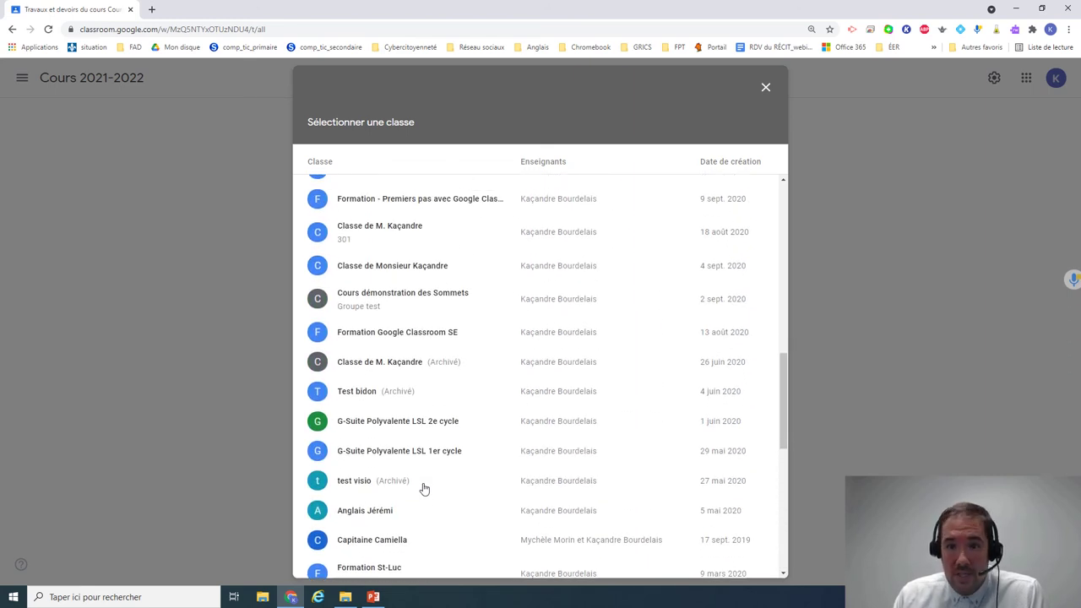
pyautogui.scroll(2, 424, 488)
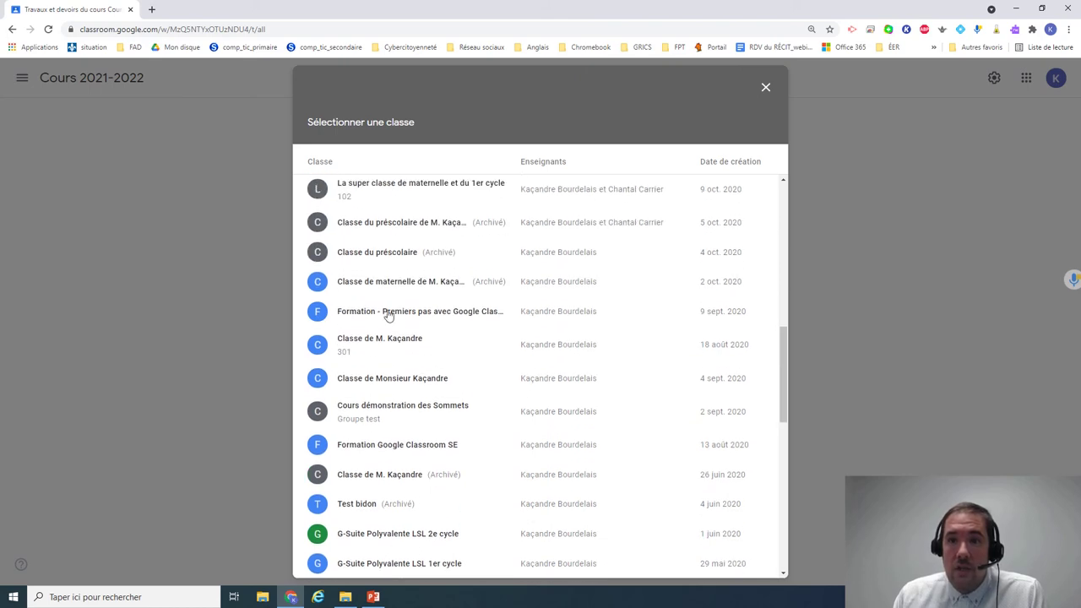
pyautogui.scroll(4, 431, 317)
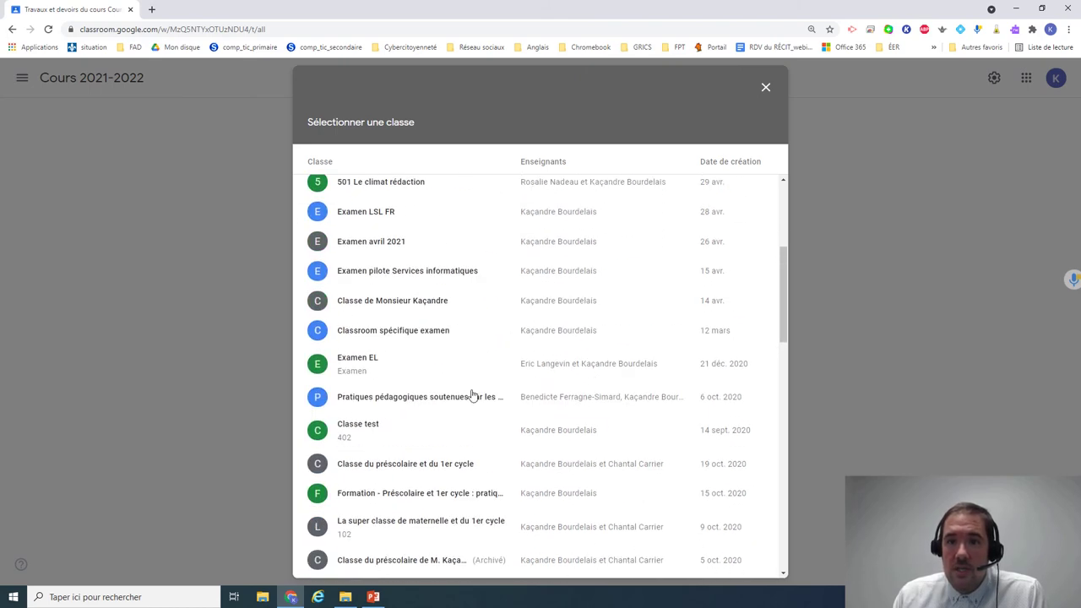
pyautogui.scroll(2, 481, 473)
pyautogui.scroll(2, 484, 470)
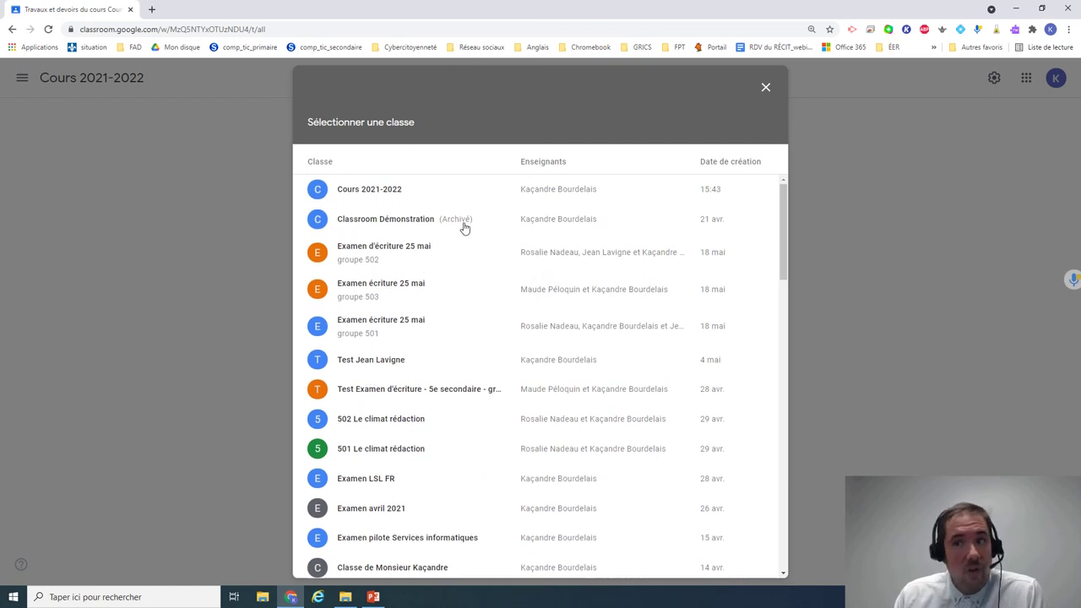
# Step: Reuse the Examen 2 post from the archived Classroom Démonstration course, leaving the option to copy all attachments off
pyautogui.click(418, 226)
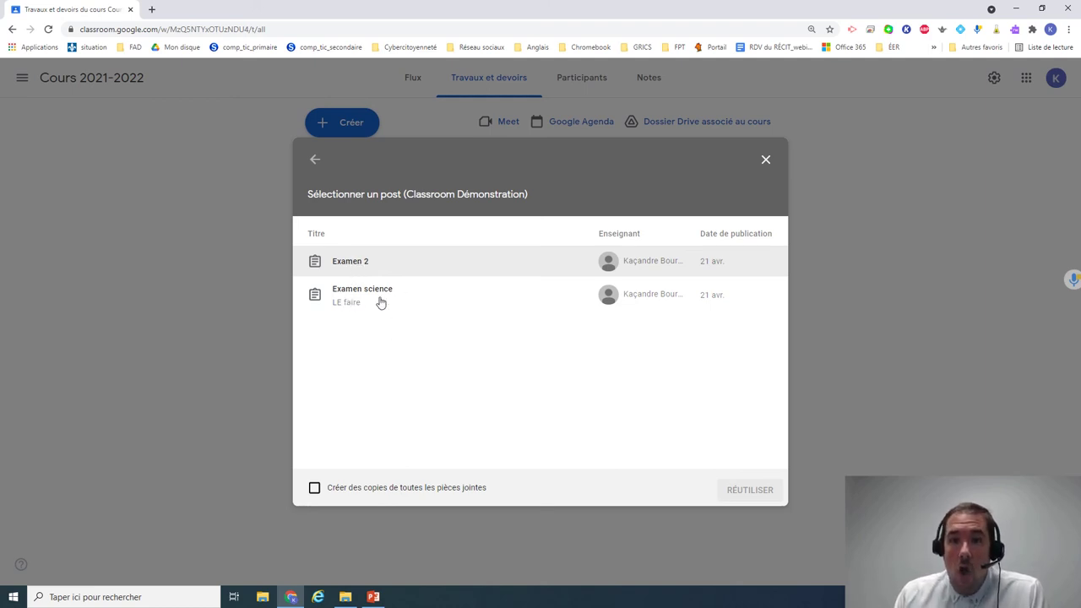
pyautogui.click(353, 268)
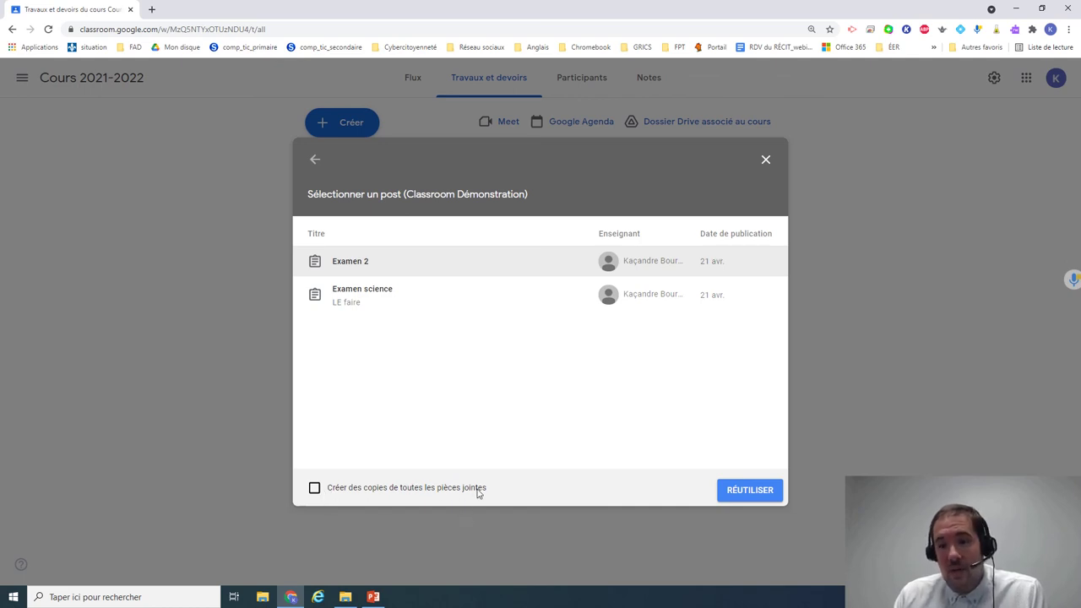
pyautogui.click(314, 490)
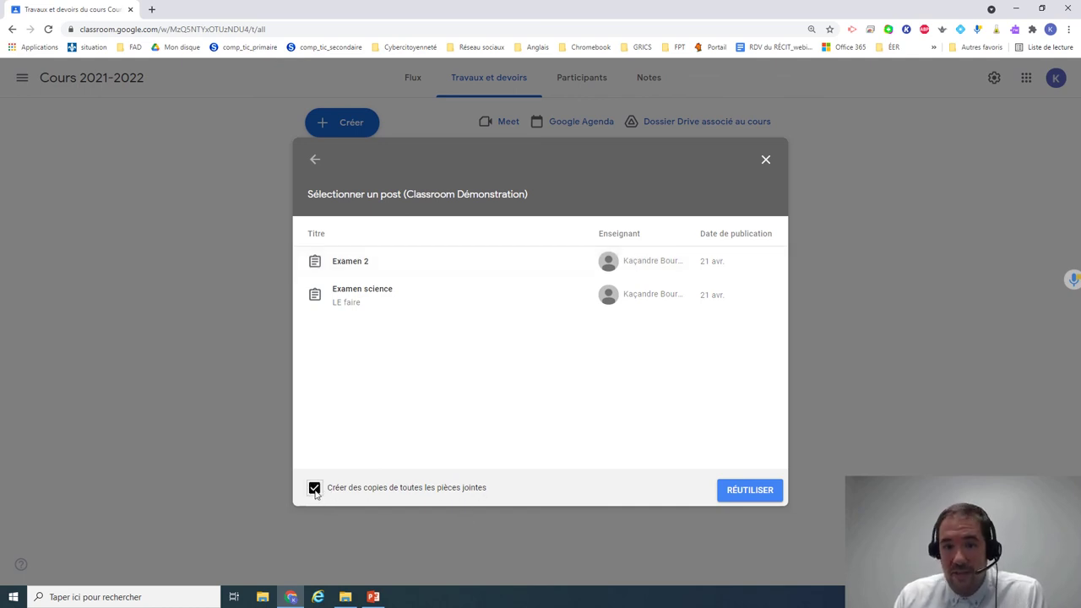
pyautogui.click(314, 490)
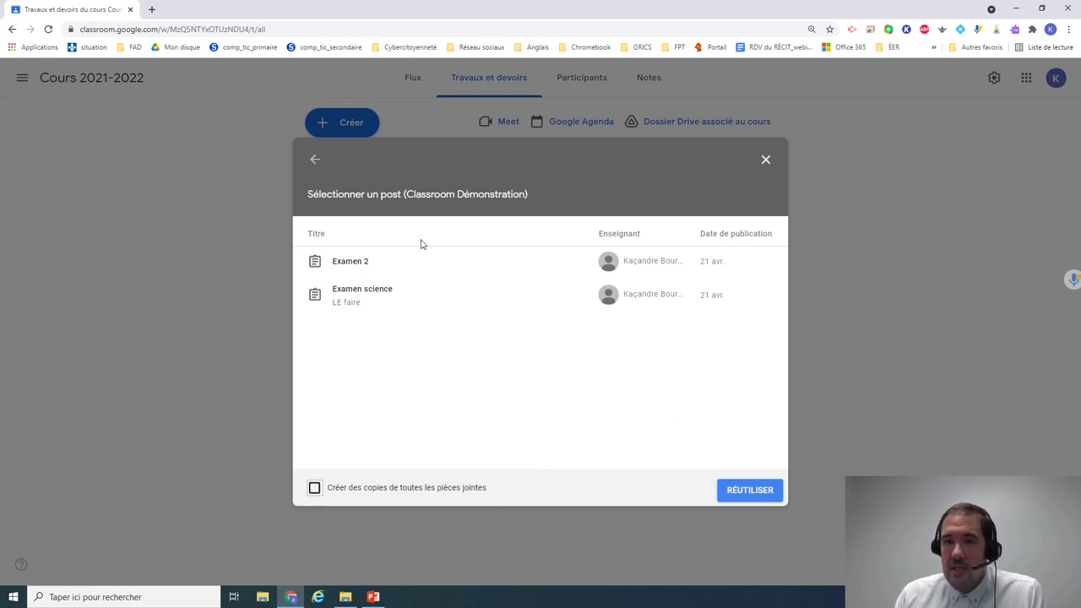
pyautogui.click(356, 270)
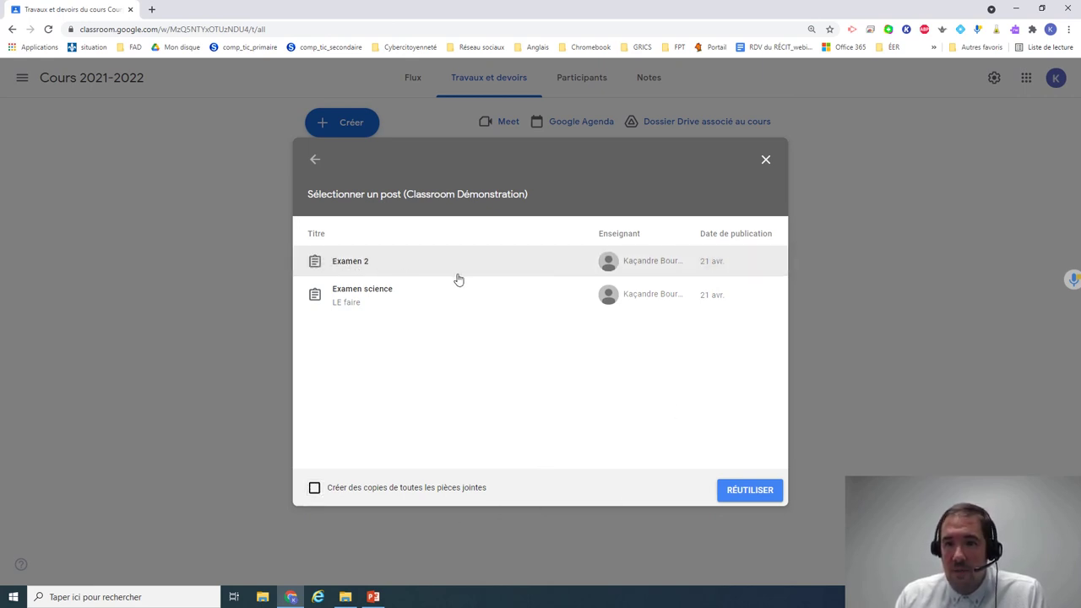
pyautogui.click(750, 498)
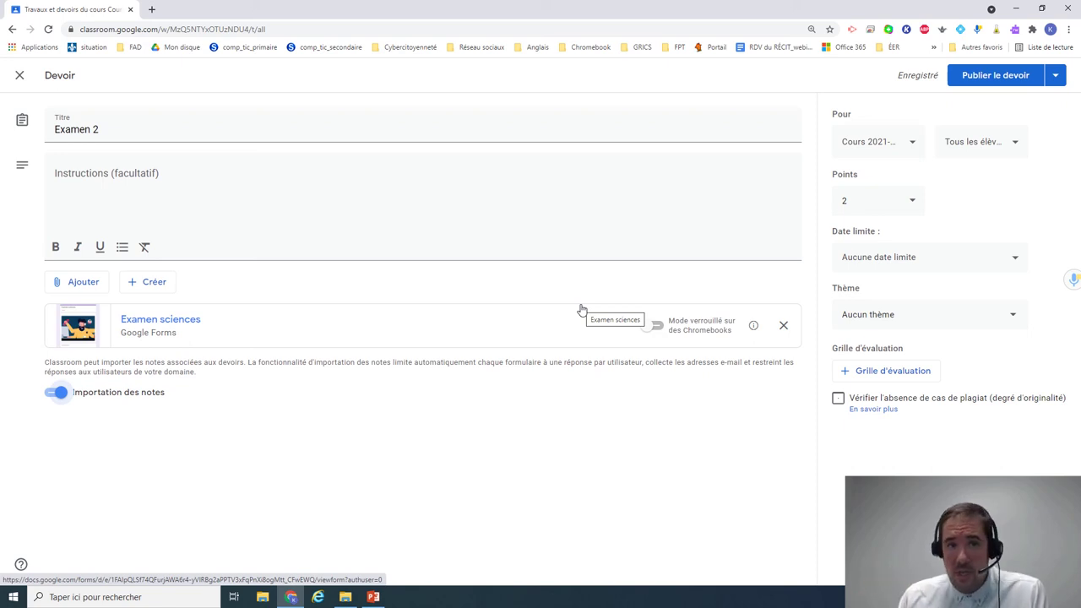
# Step: Open the instructions of the reused Examen 2 assignment for editing
pyautogui.click(196, 174)
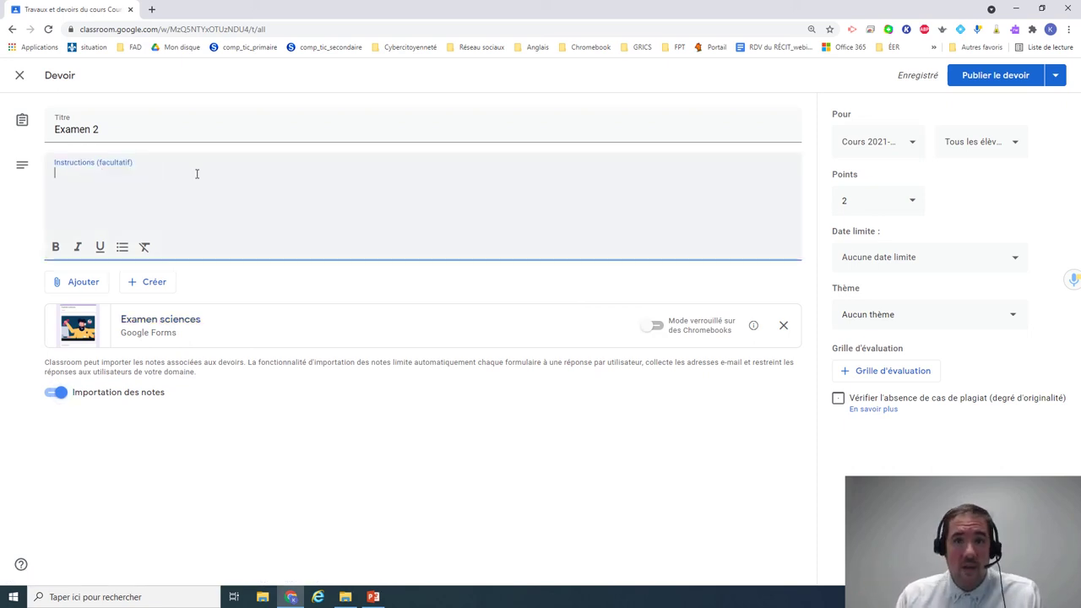